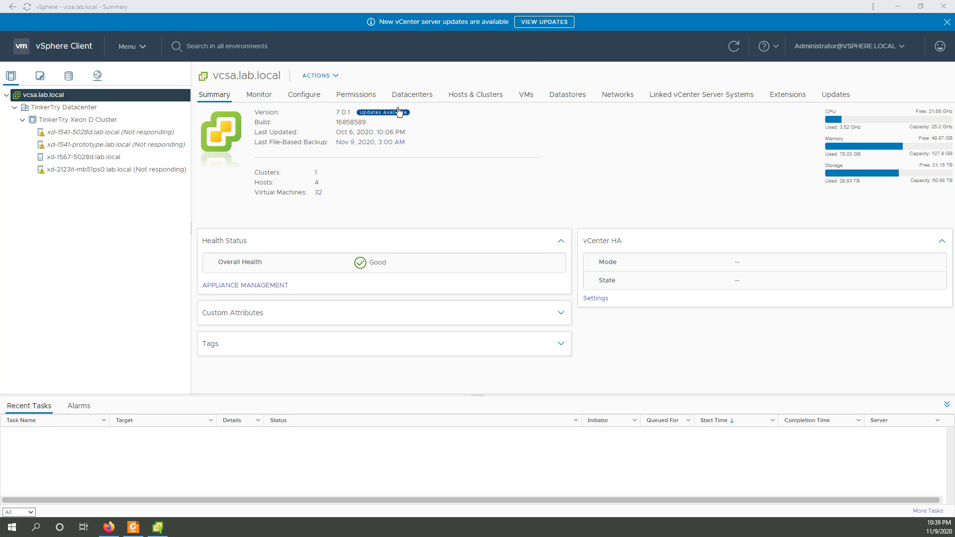
# Step: Select the 7.0.1.00100 update in Update Planner, view its release notes, and list the report types
pyautogui.click(560, 24)
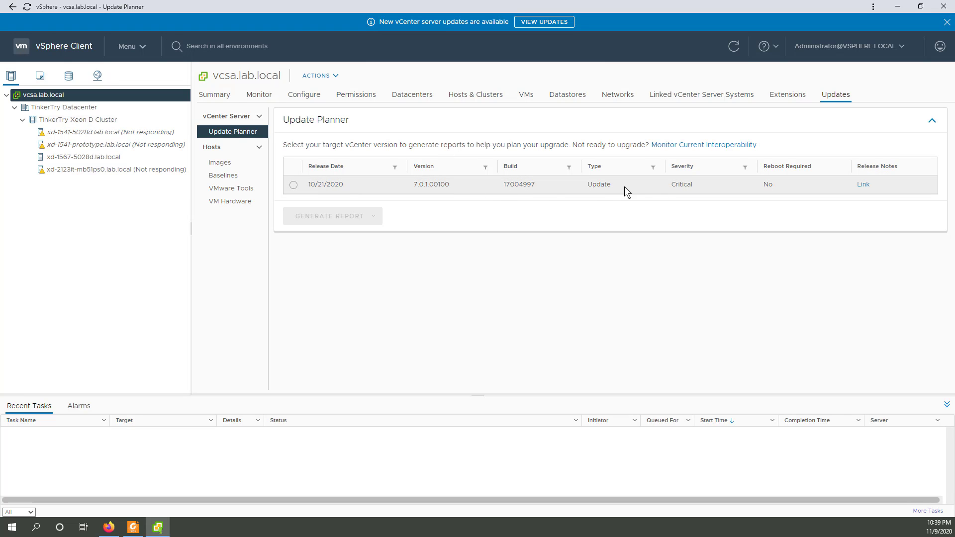
pyautogui.click(294, 185)
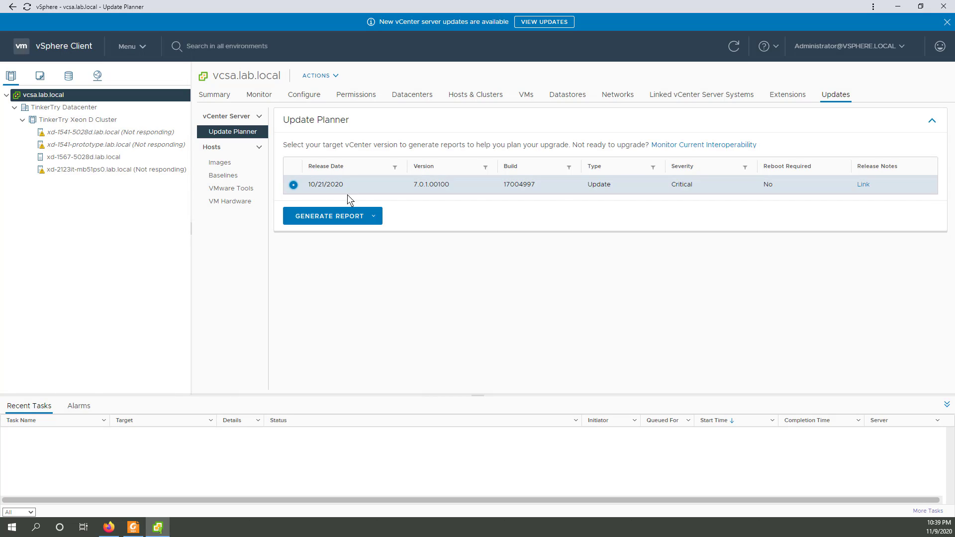
pyautogui.click(864, 185)
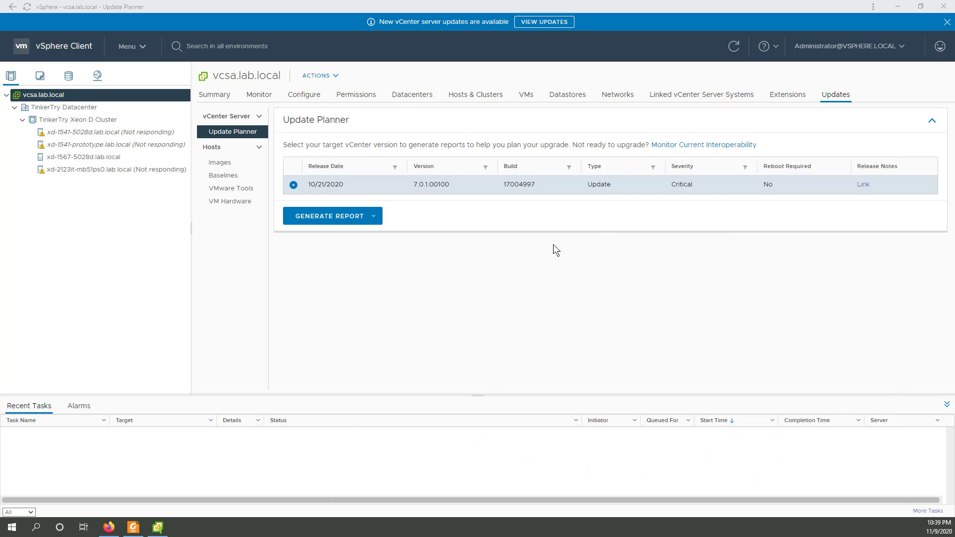
pyautogui.click(375, 219)
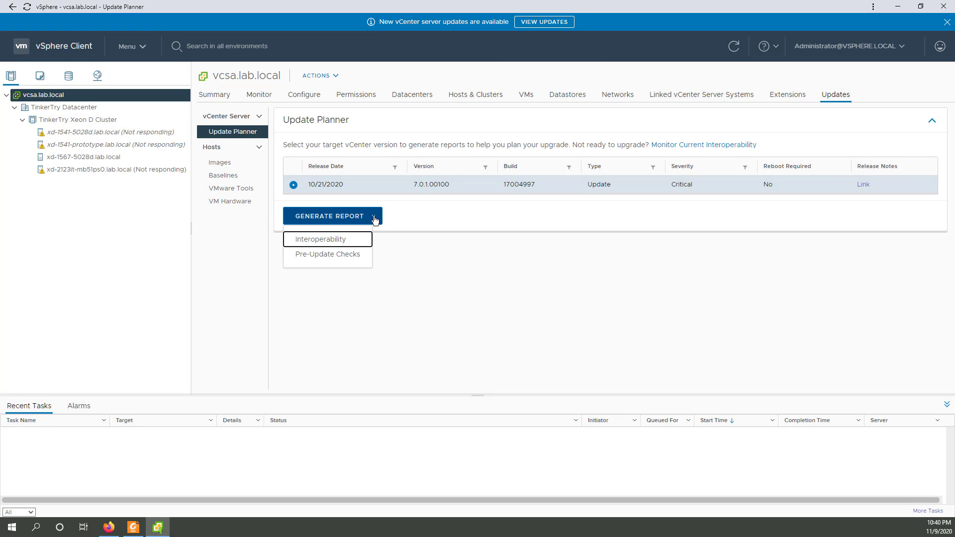
# Step: Generate the Interoperability report, listing the four ESXi hosts compatible with 7.0.1
pyautogui.click(347, 242)
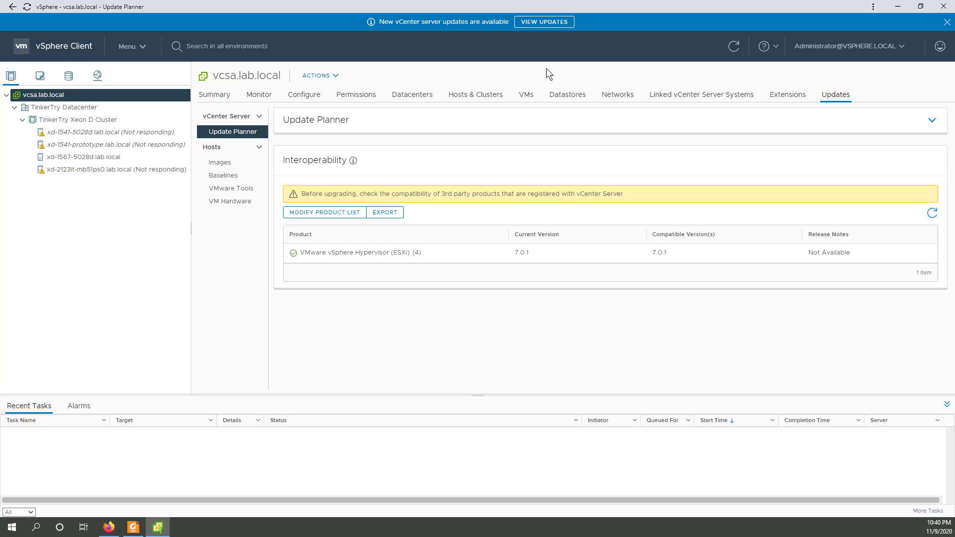
# Step: Run the Pre-Update Checks report (no issues found) and resize the Recent Tasks Status and Initiator columns
pyautogui.click(832, 121)
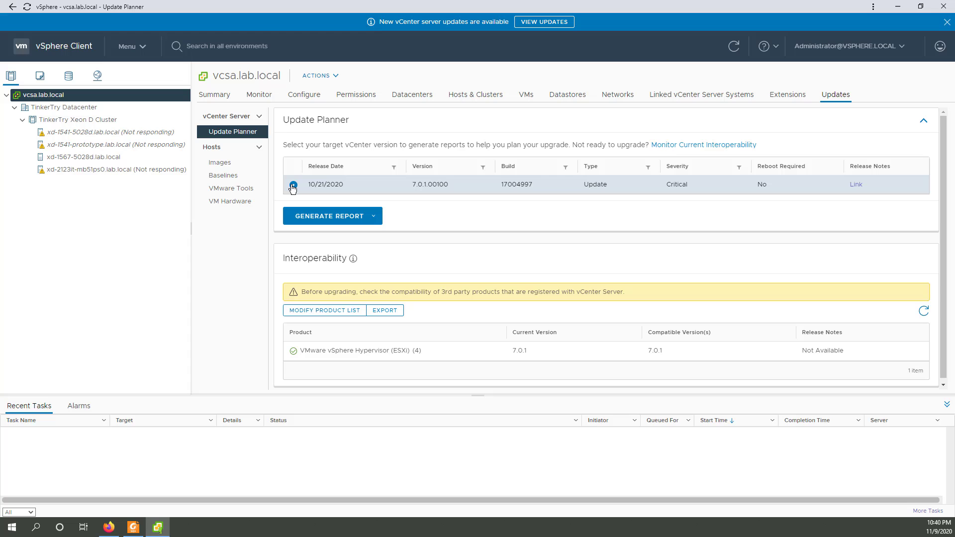
pyautogui.click(373, 216)
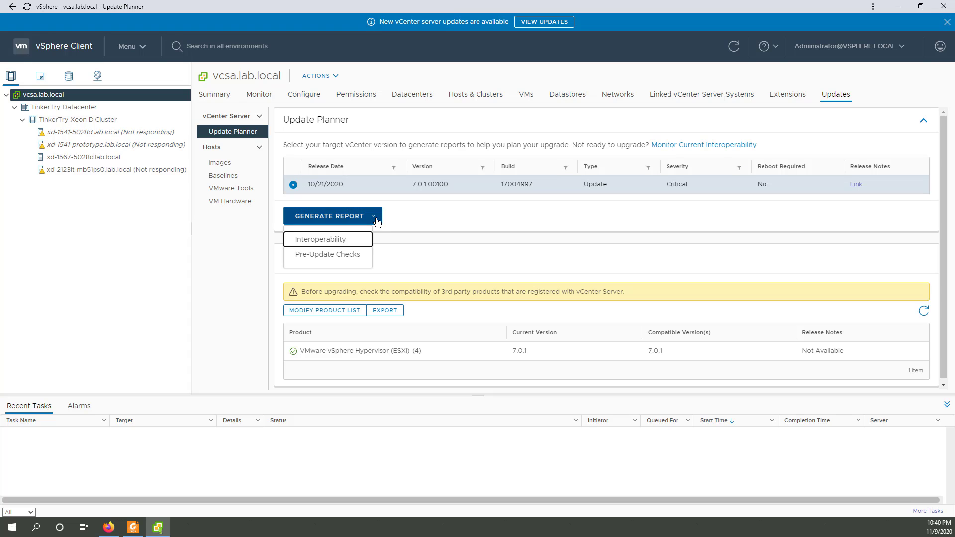
pyautogui.click(348, 255)
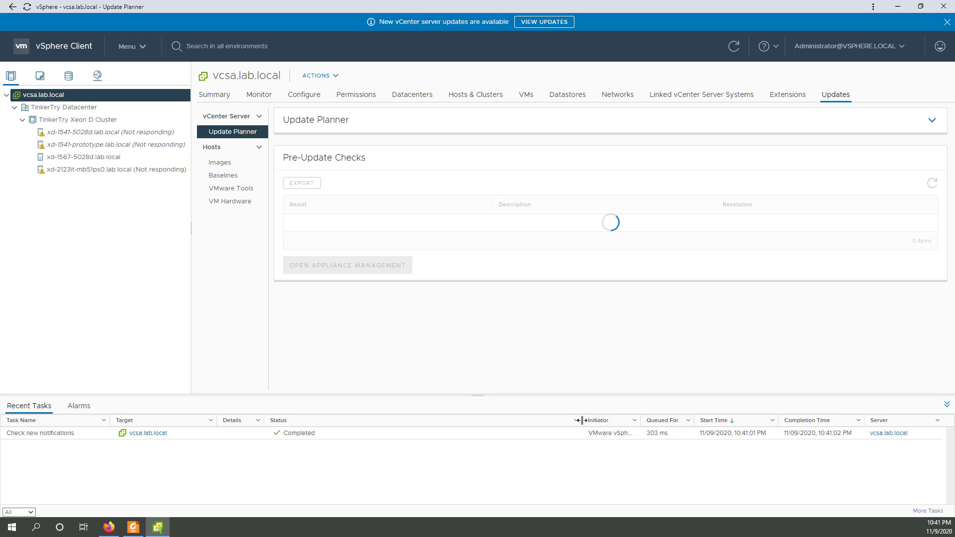
pyautogui.moveTo(581, 423); pyautogui.dragTo(350, 420)
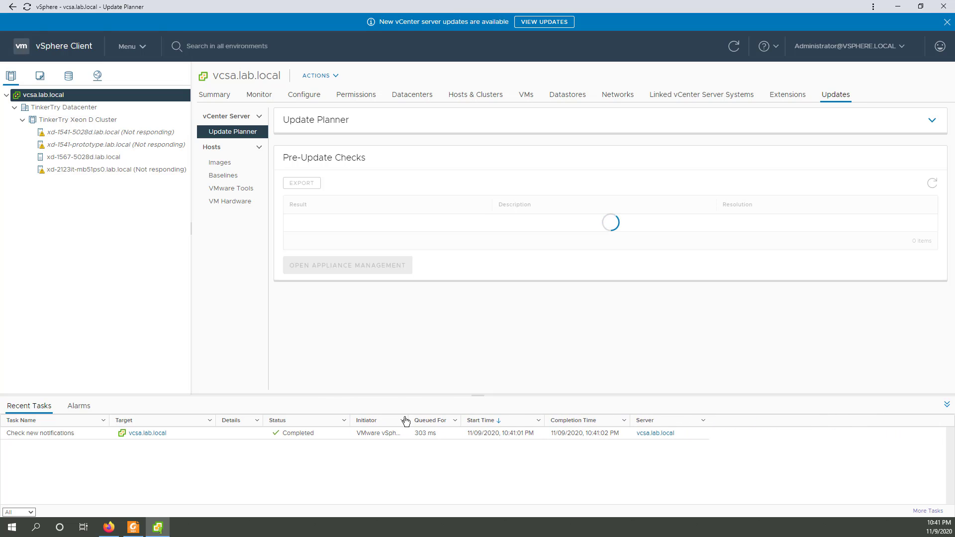
pyautogui.moveTo(411, 421); pyautogui.dragTo(571, 424)
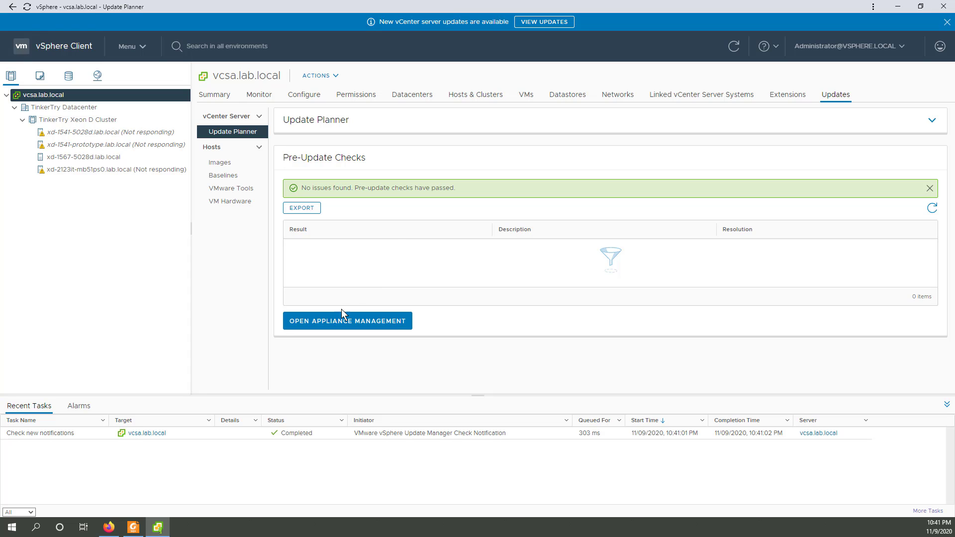
# Step: Log into appliance management, view the Update page at version 7.0.1.00000, and list the update-check options
pyautogui.click(342, 322)
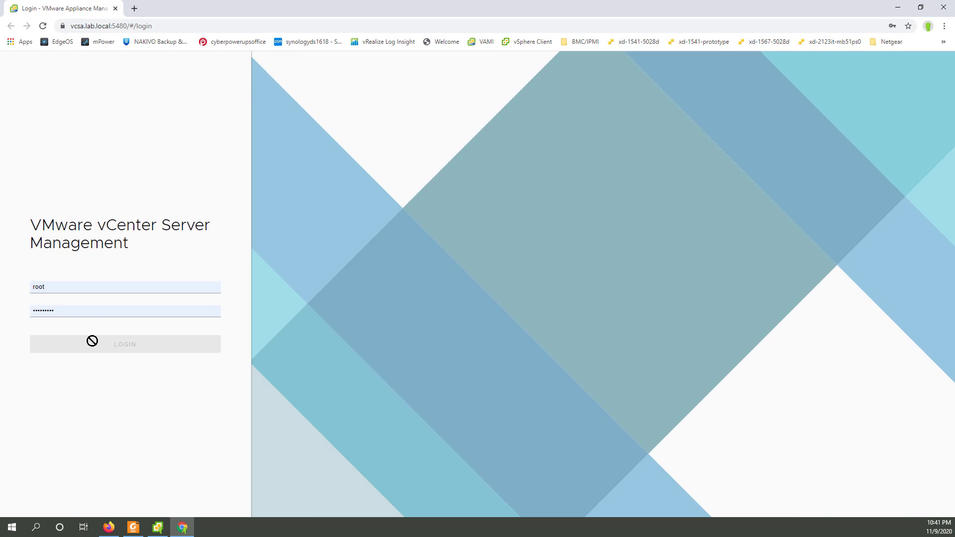
pyautogui.click(94, 343)
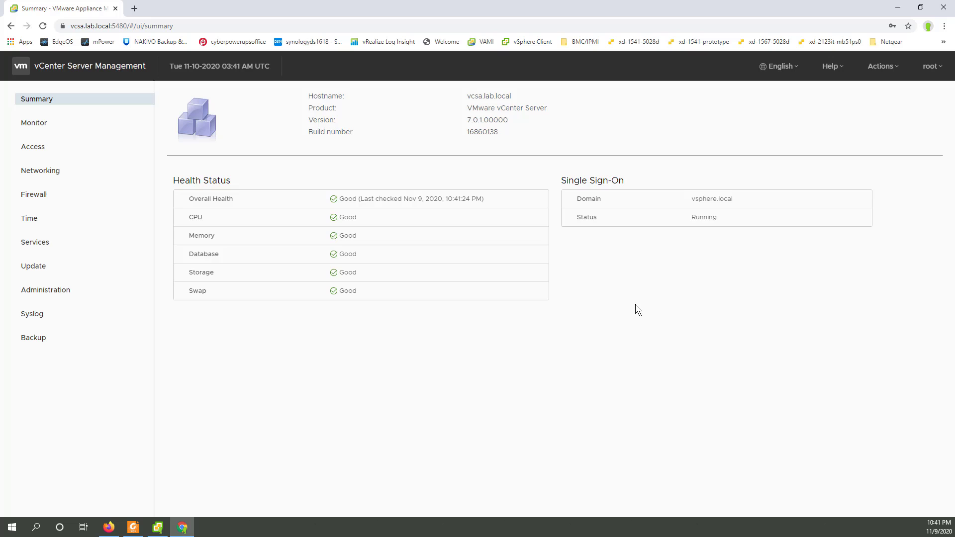
pyautogui.click(50, 267)
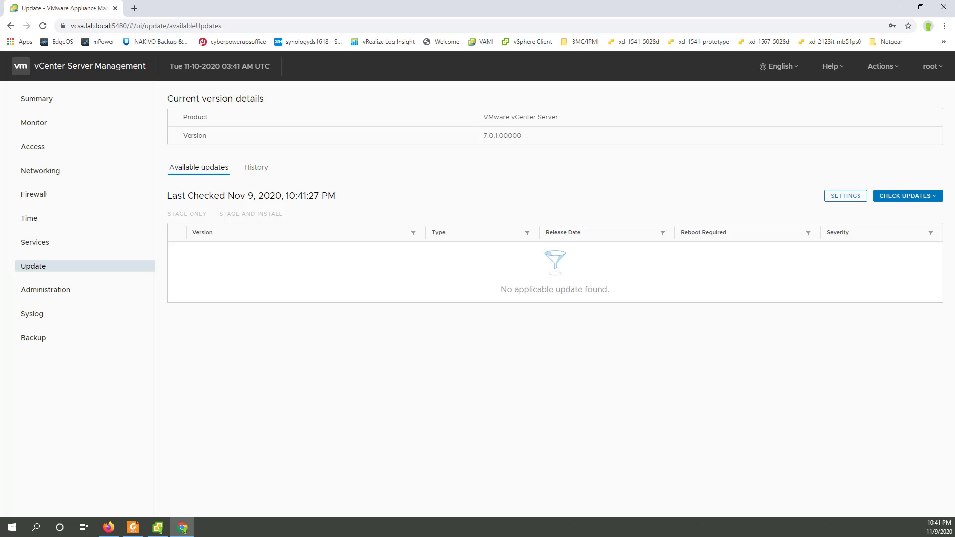
pyautogui.hotkey('alt', 'Tab')
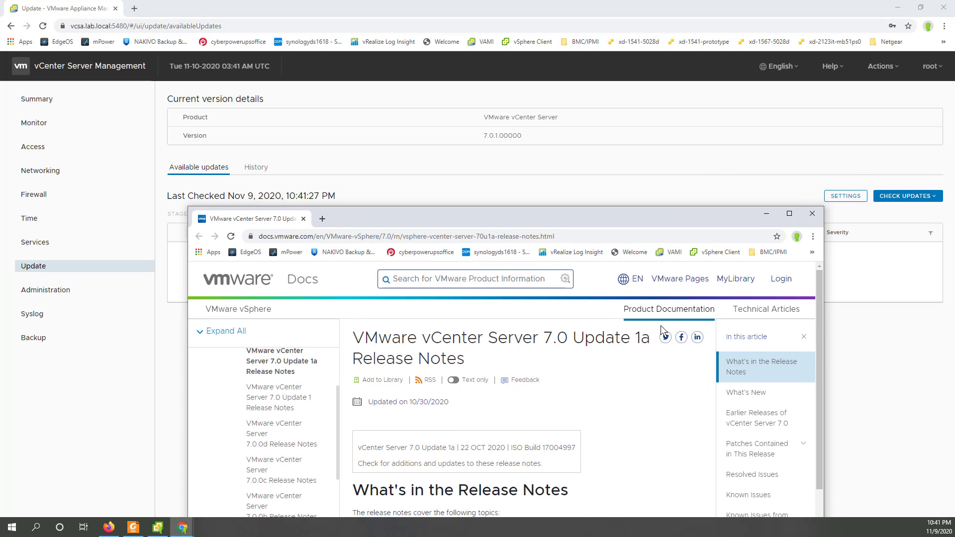
pyautogui.click(767, 213)
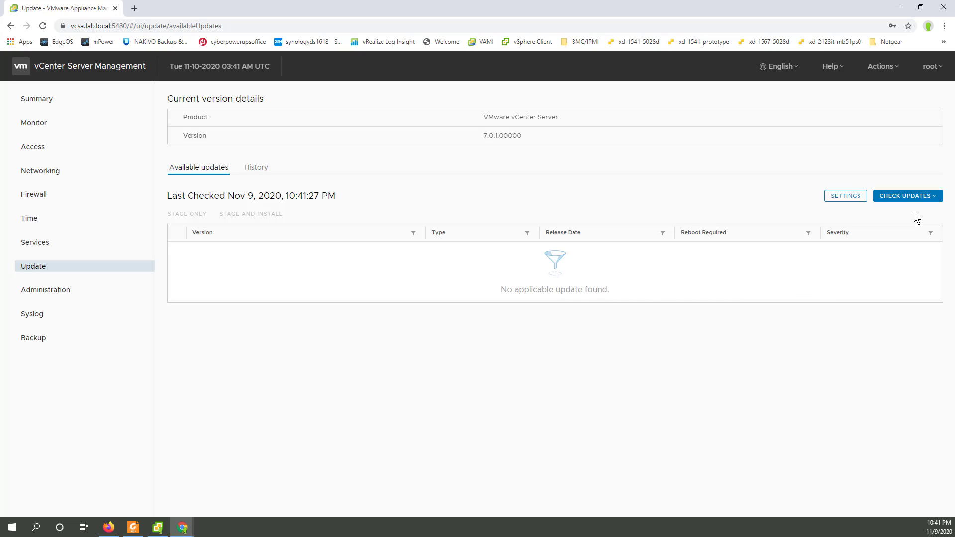
pyautogui.click(930, 196)
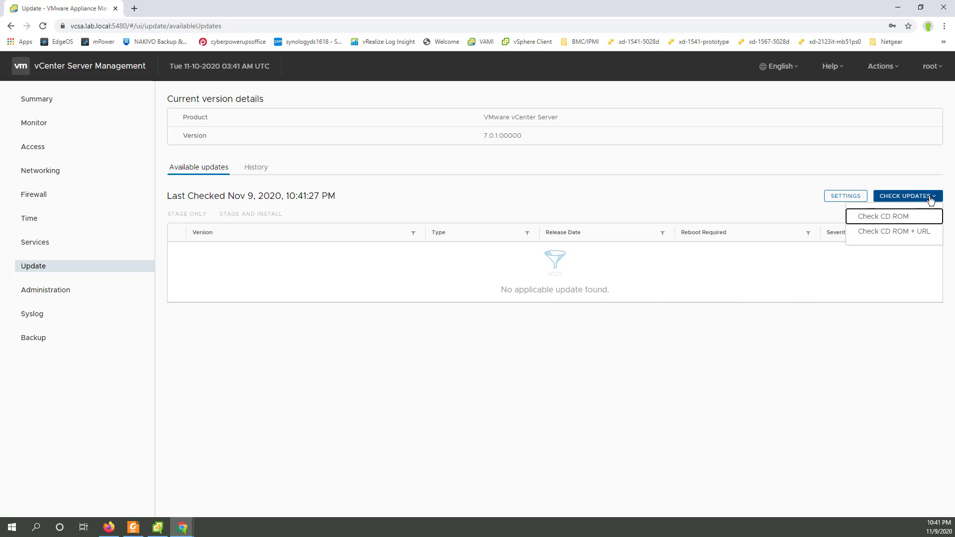
# Step: Check for appliance updates and start Stage and Install for the critical 7.0.1.00100 patch
pyautogui.click(926, 232)
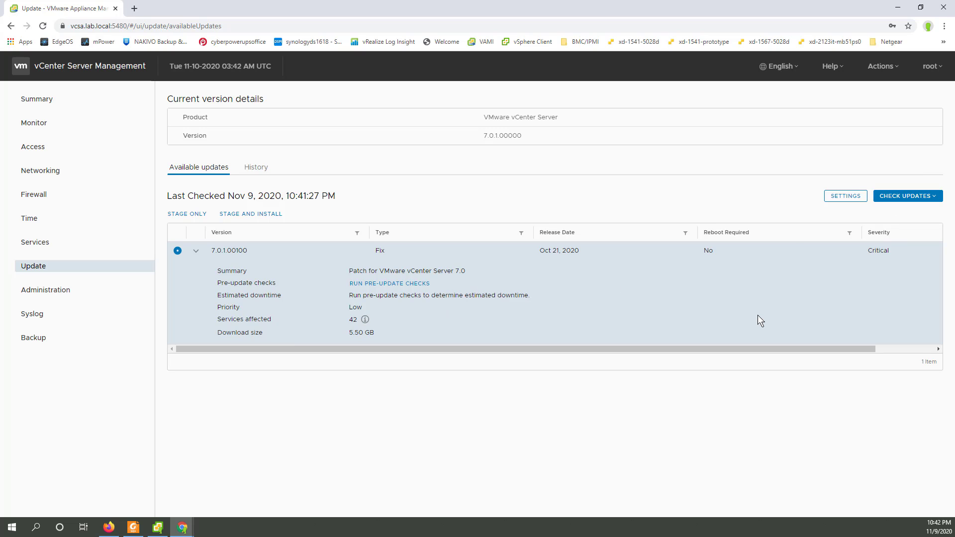
pyautogui.click(258, 215)
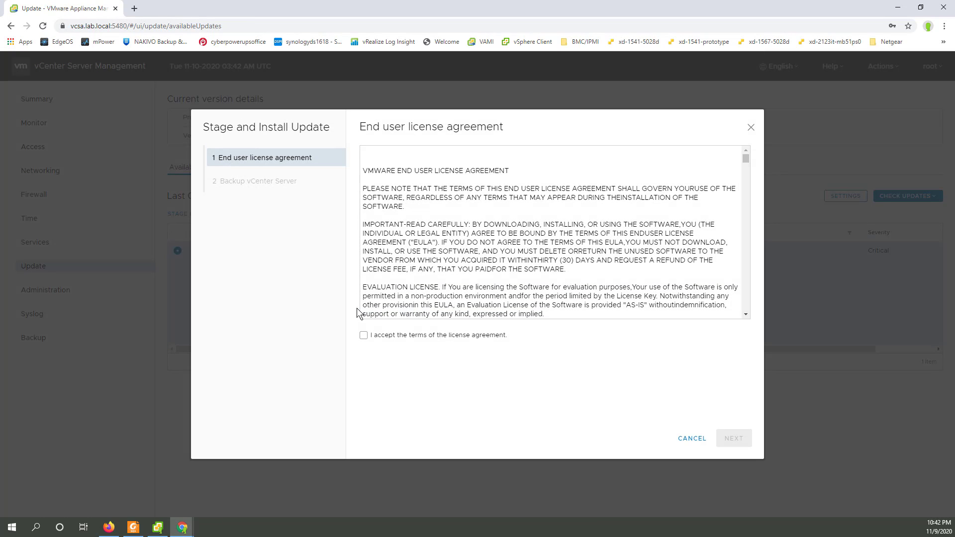
# Step: Accept the license agreement and enter the SSO administrator password to reach the backup step
pyautogui.click(362, 336)
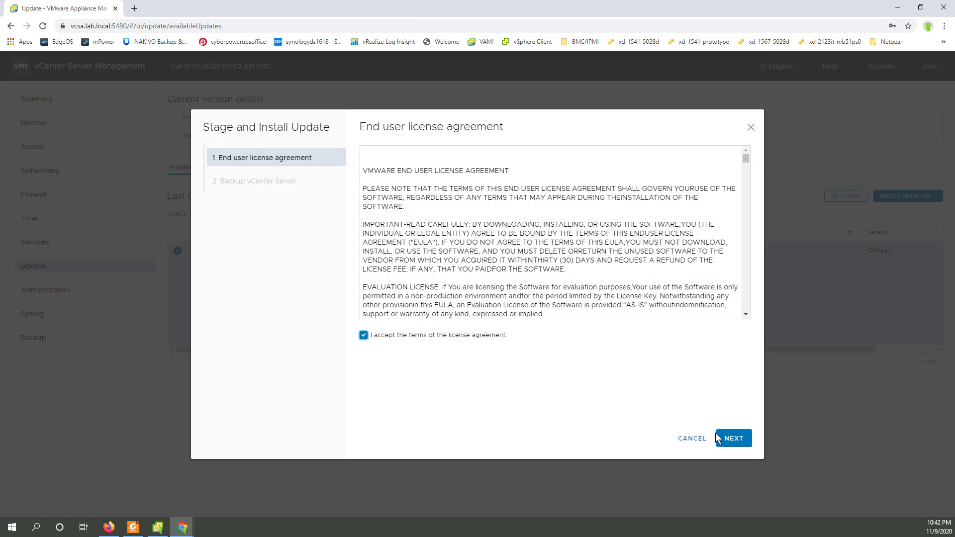
pyautogui.click(718, 439)
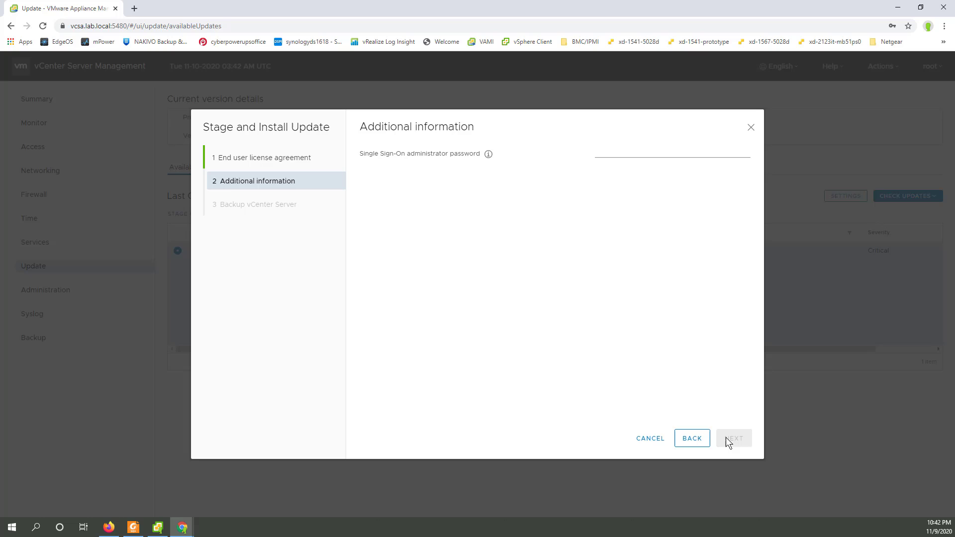
pyautogui.click(621, 149)
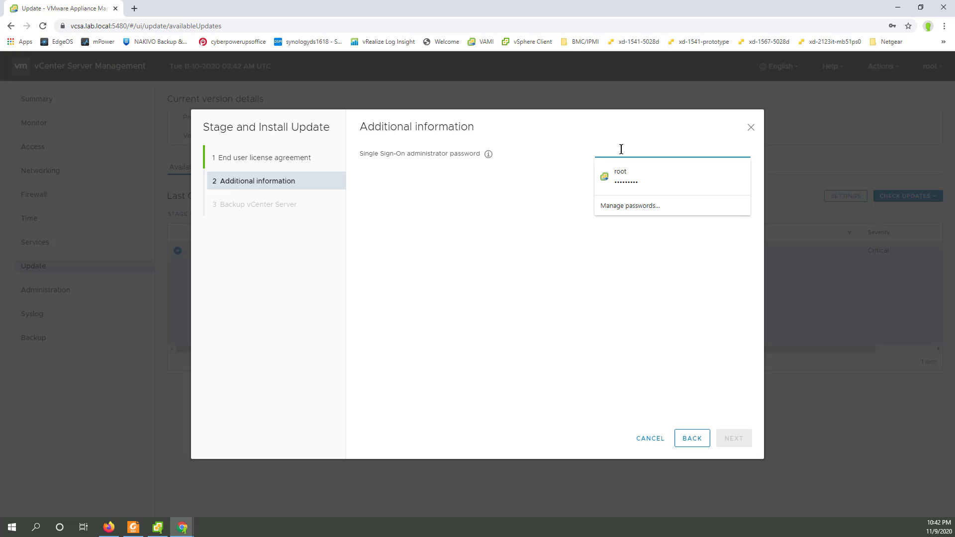
pyautogui.write('****')
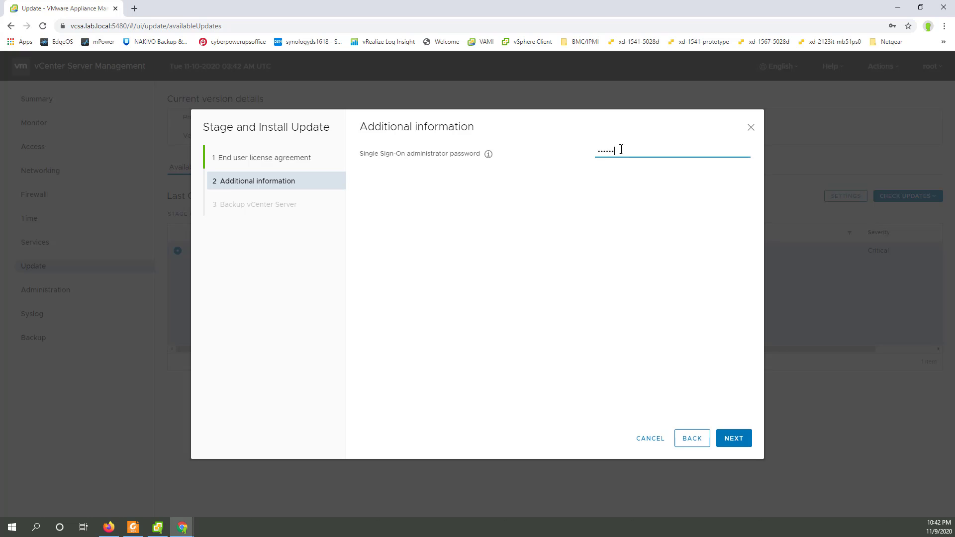
pyautogui.click(734, 443)
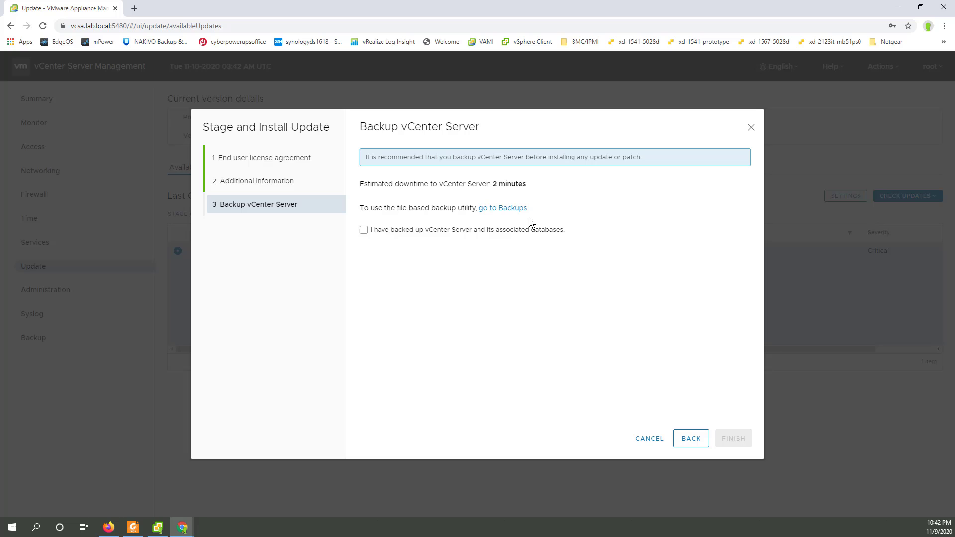
# Step: Confirm the Nov 9, 2020 backup on the Backups page, then tick the backed-up acknowledgement
pyautogui.click(518, 208)
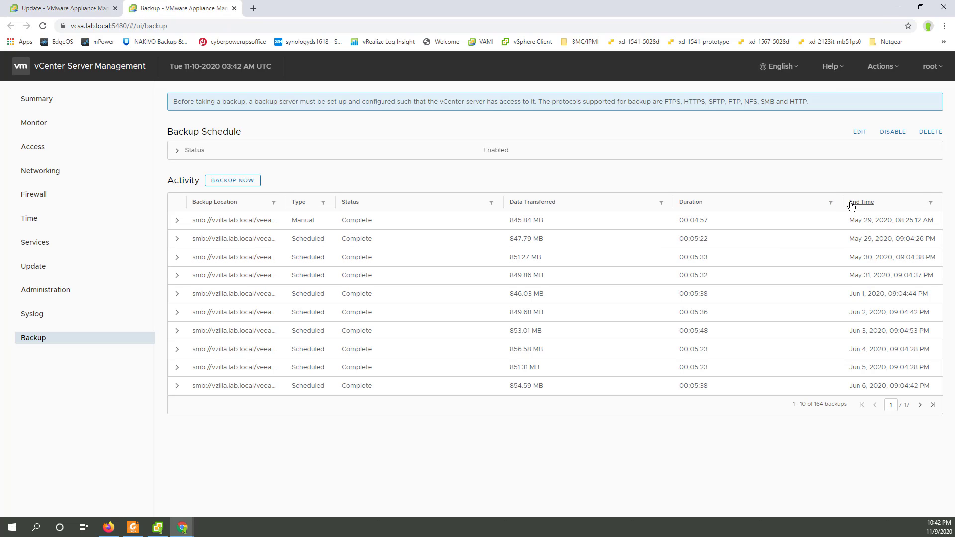
pyautogui.click(910, 204)
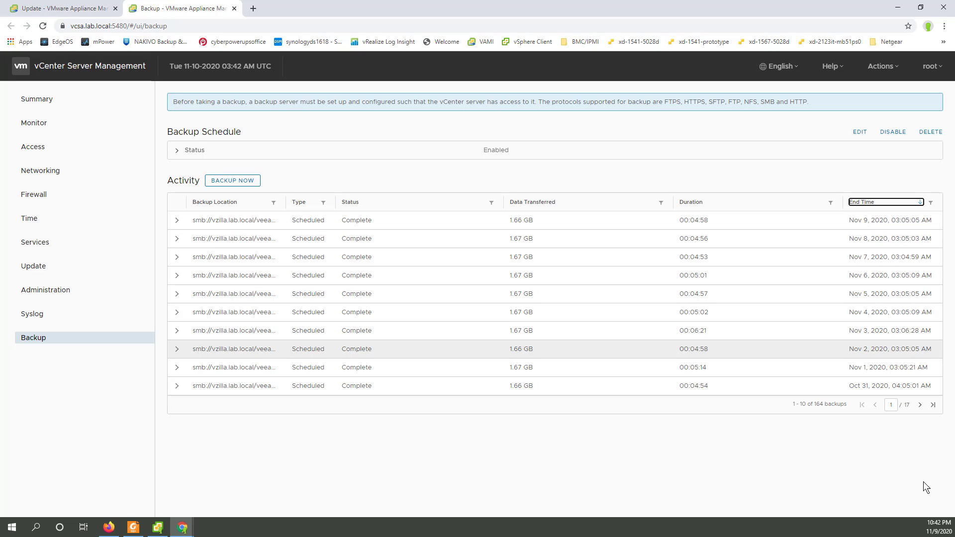
pyautogui.click(234, 8)
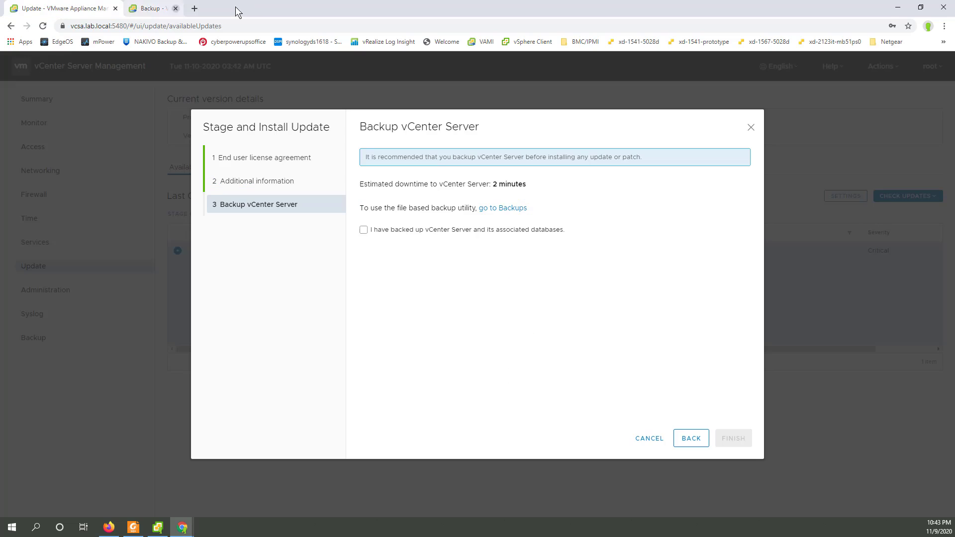
pyautogui.click(364, 231)
# Step: Finish the wizard and let the 7.0.1.00100 installation run to 100%, reported as succeeded
pyautogui.click(737, 445)
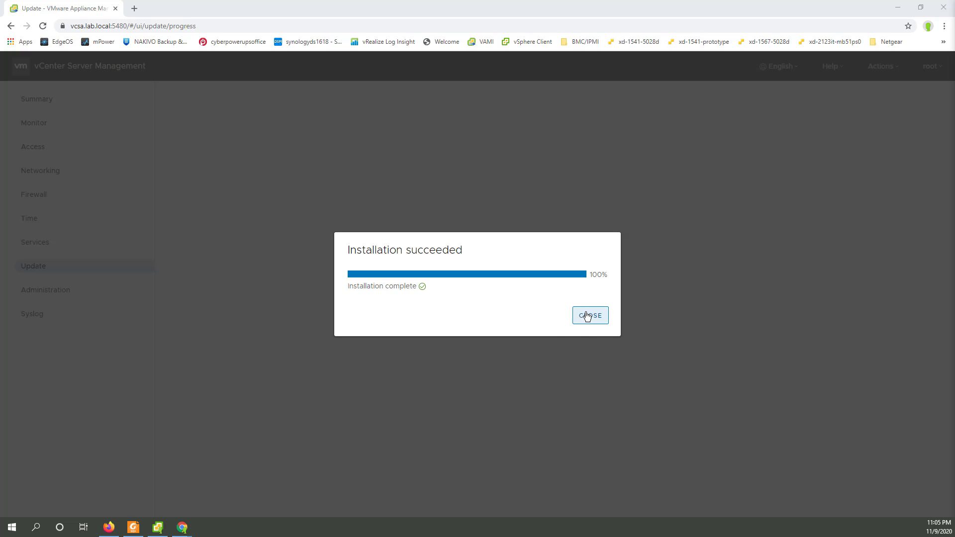
# Step: Close the success dialog and check CD ROM + URL, confirming 7.0.1.00100 with no update available
pyautogui.click(597, 323)
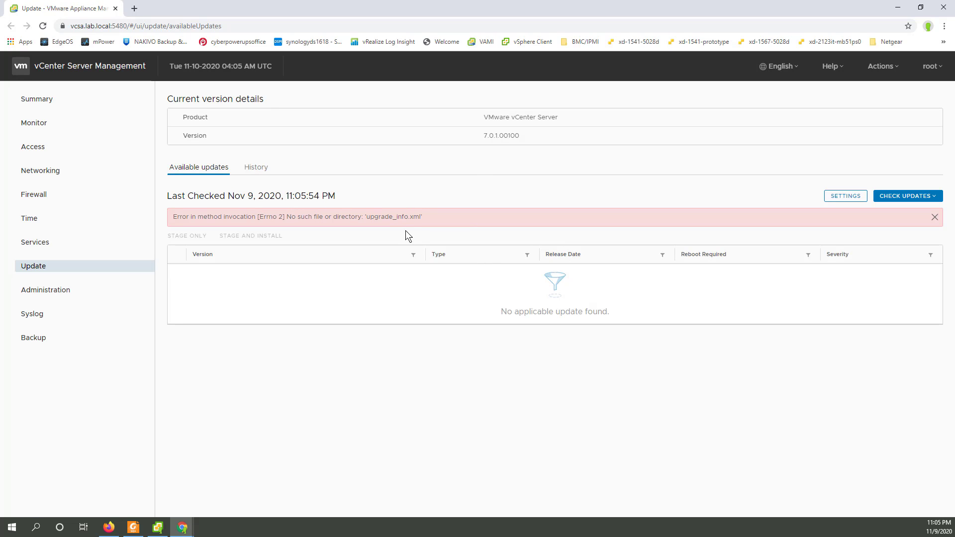
pyautogui.click(894, 196)
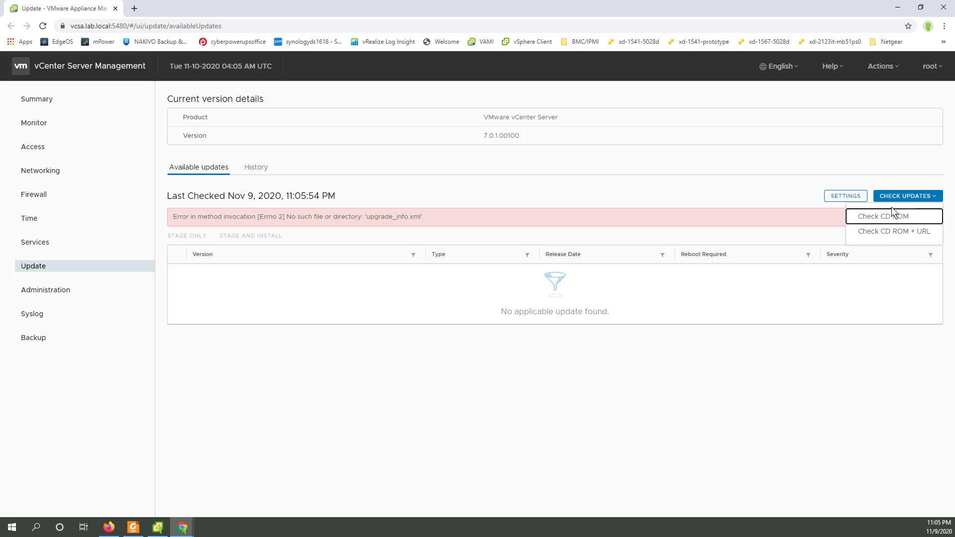
pyautogui.click(891, 233)
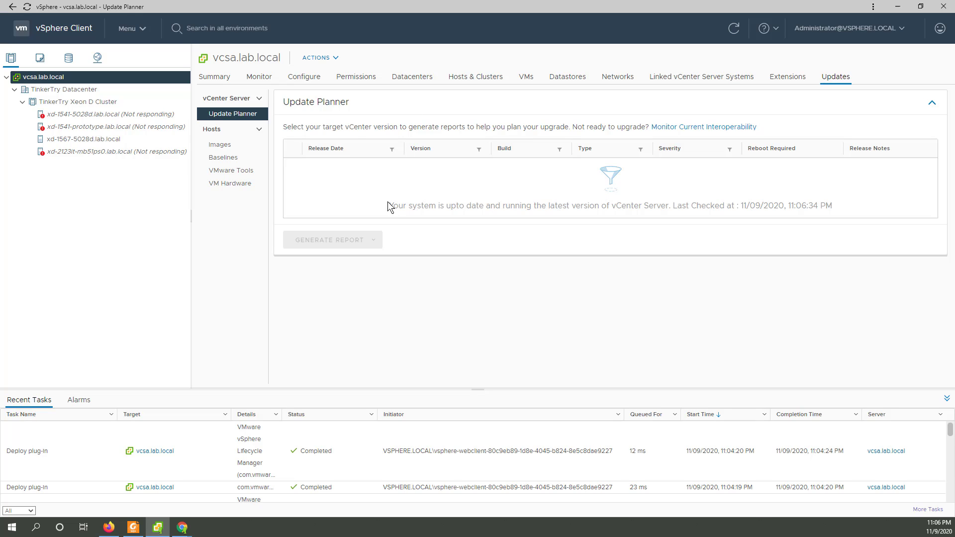
# Step: Highlight the 'Your system is upto date' message in the vcsa.lab.local Update Planner
pyautogui.moveTo(388, 205); pyautogui.dragTo(882, 216)
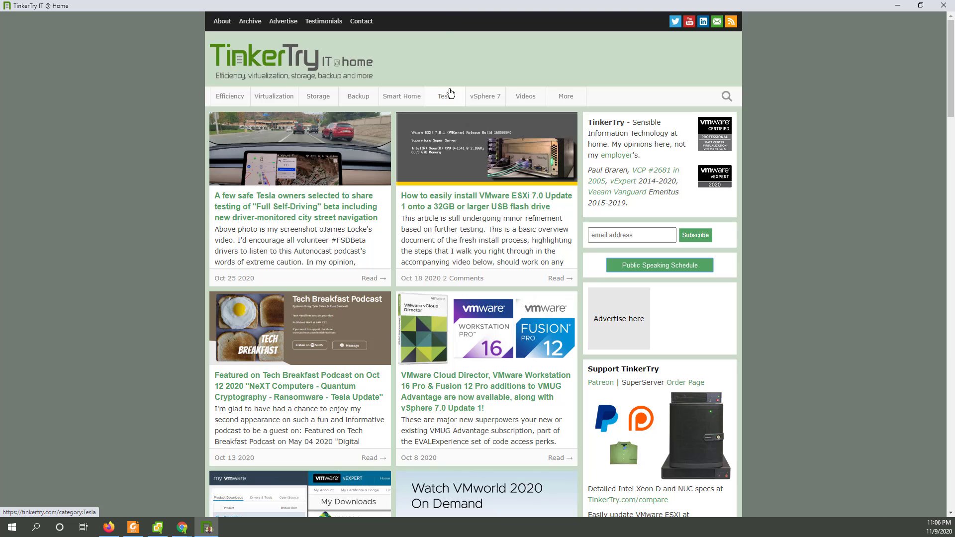
# Step: Filter TinkerTry's posts to the vSphere 7 category from the site's navigation bar
pyautogui.click(486, 95)
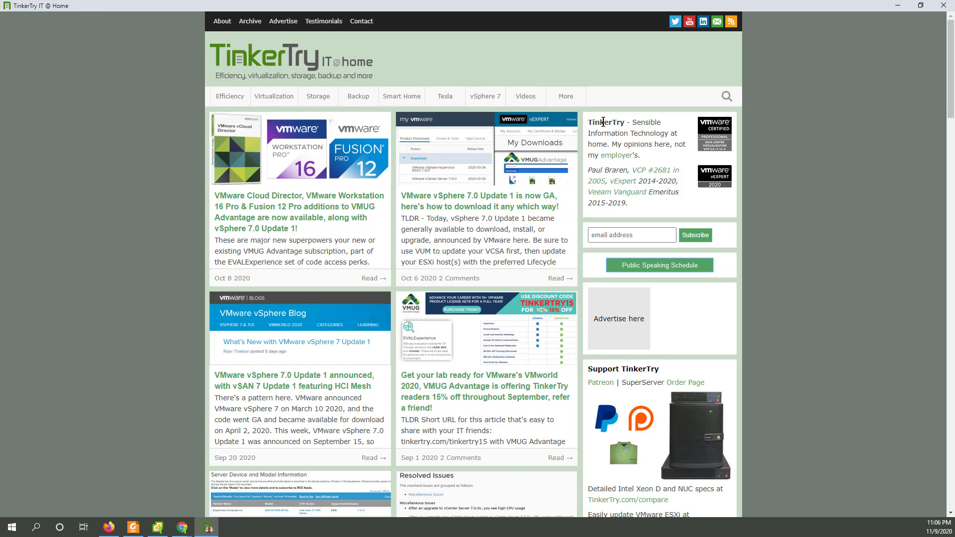